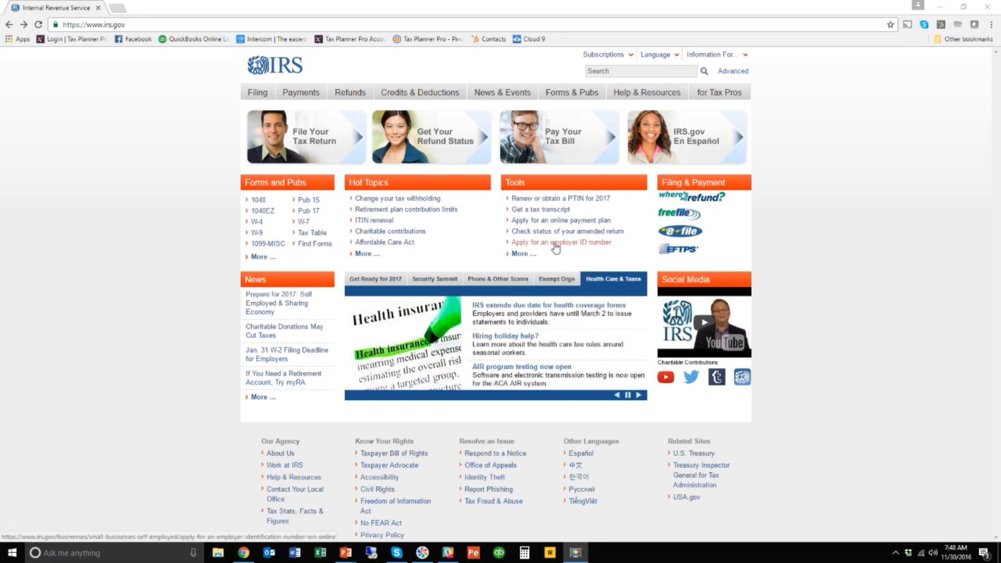
- Open the IRS online application for an employer ID number and begin a new application in the EIN Assistant
click(556, 243)
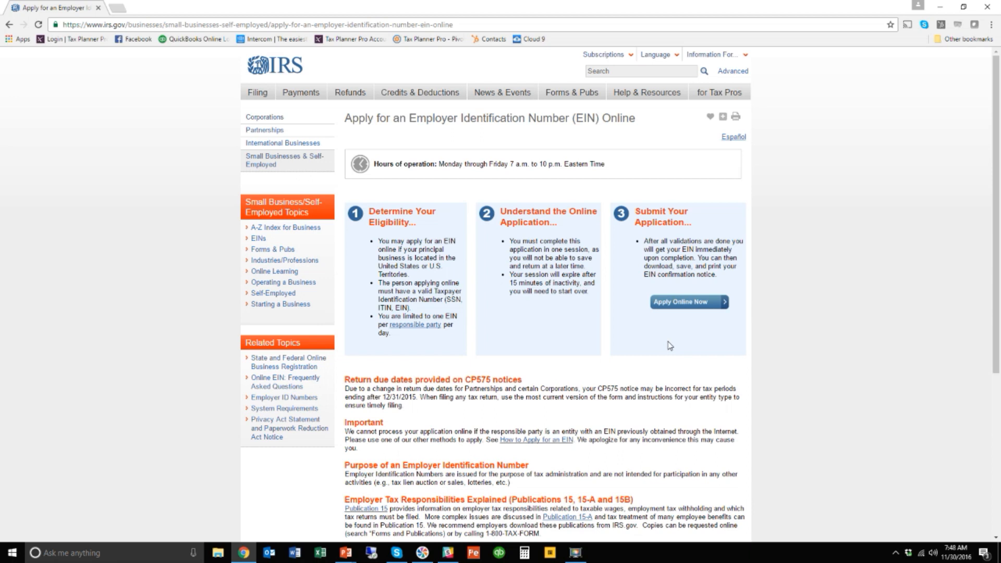
click(687, 306)
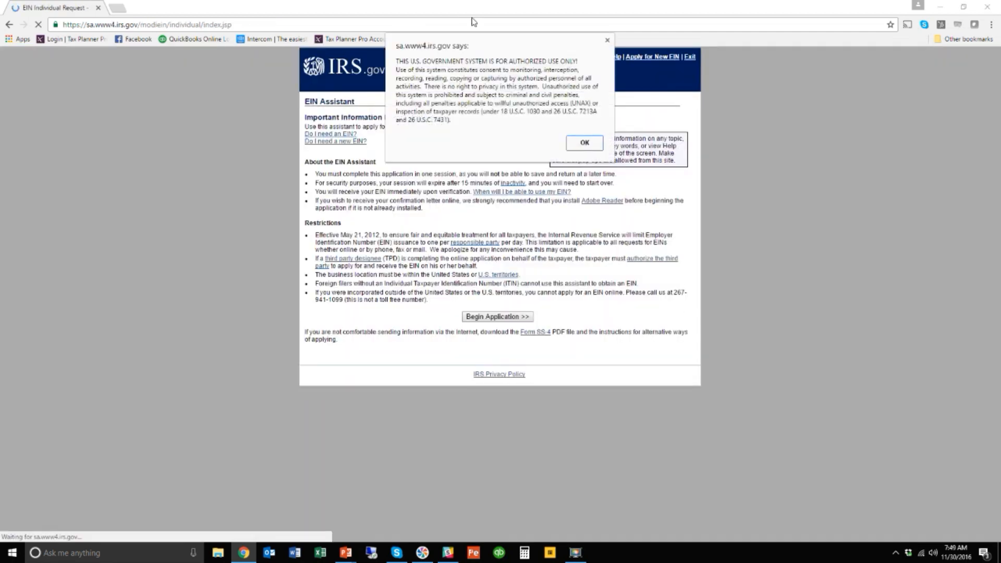
click(583, 144)
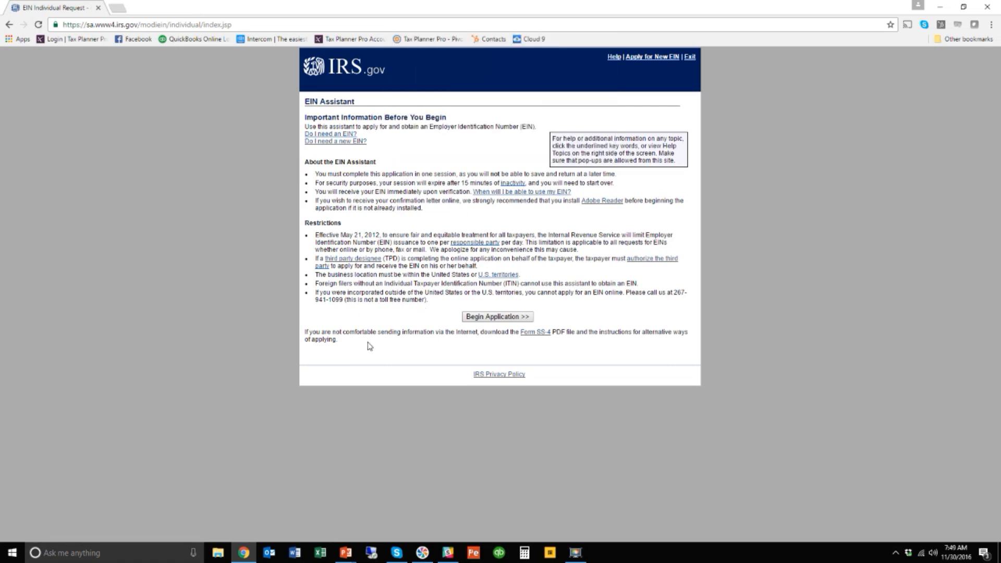
click(498, 317)
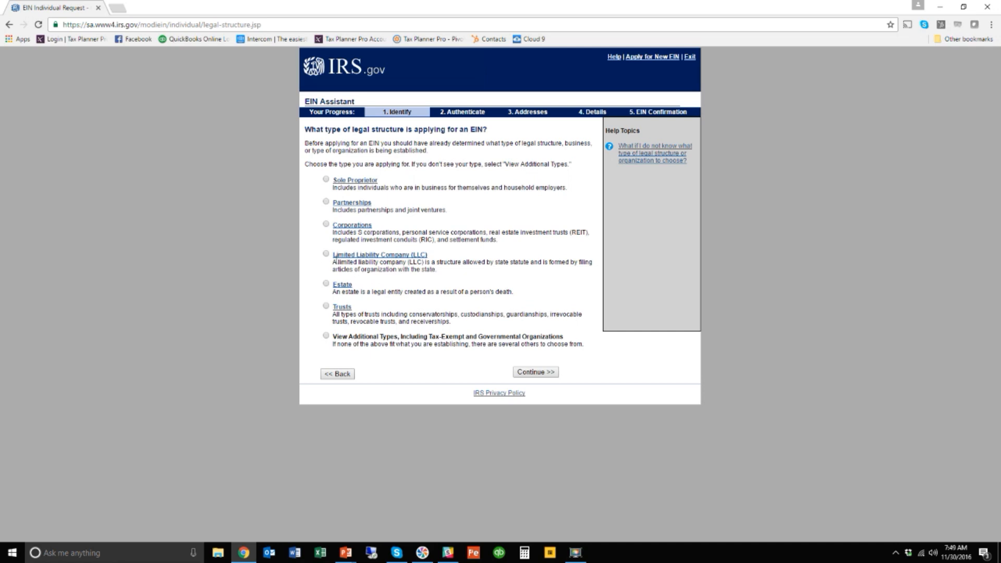
- Choose Limited Liability Company (LLC) as the legal structure and confirm the choice
click(326, 254)
click(540, 371)
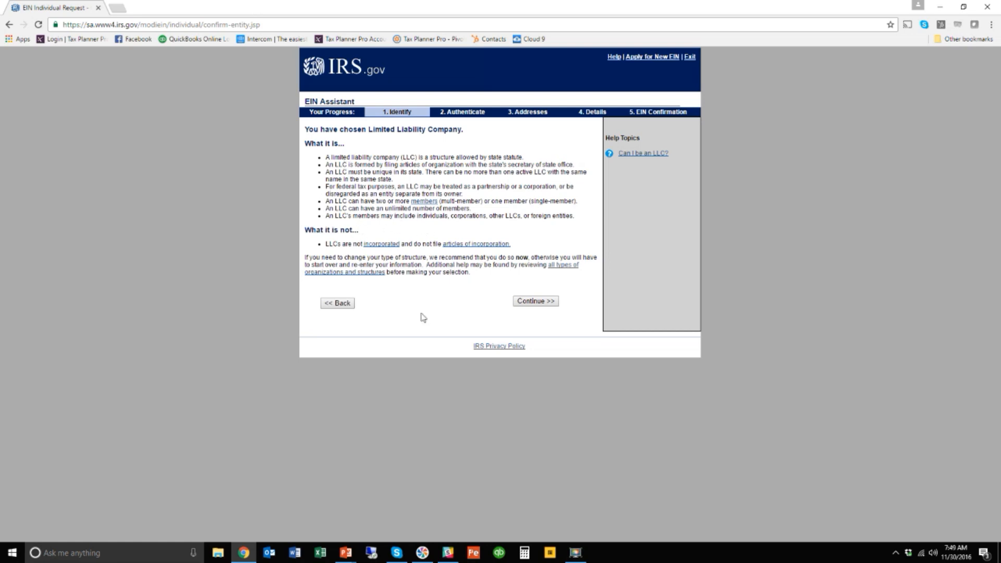
click(536, 301)
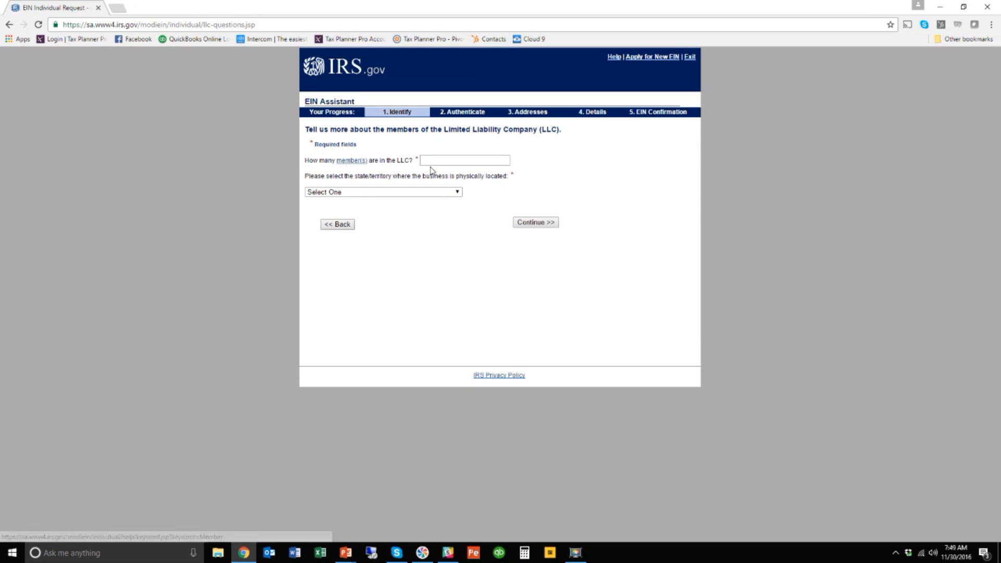
- Enter 2 LLC members with Florida as the business location, and confirm the multi-member LLC classification
click(474, 160)
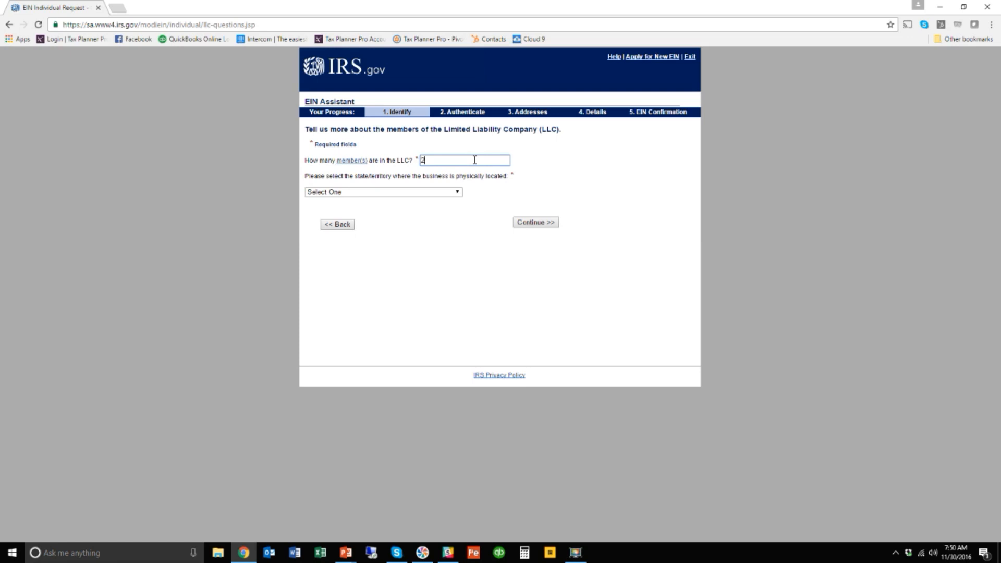
click(456, 193)
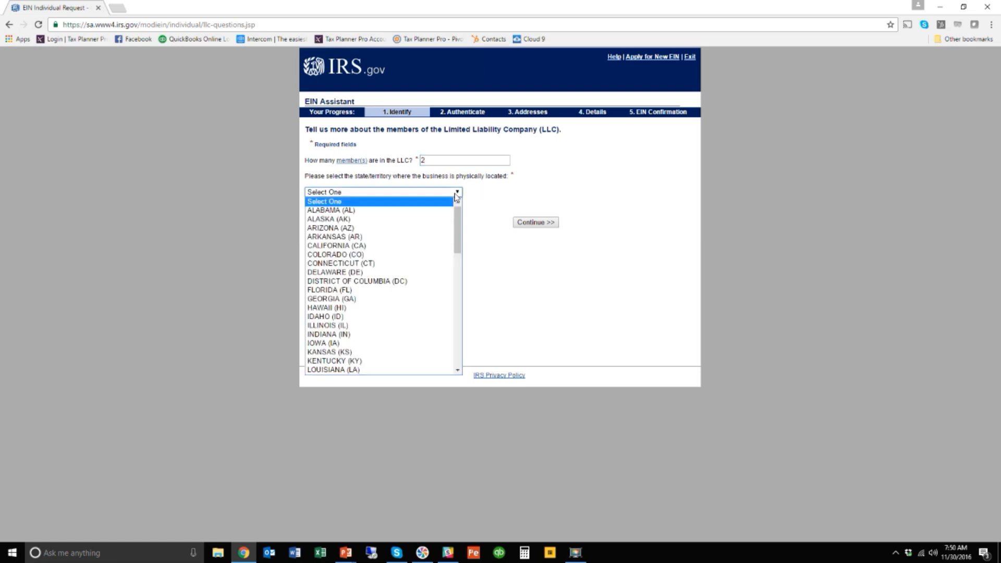
click(334, 291)
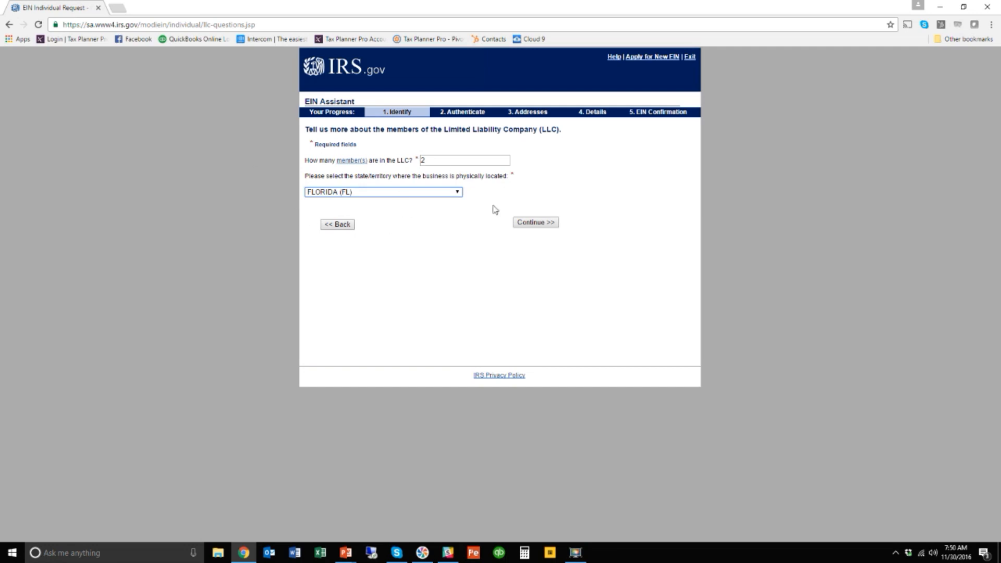
click(531, 224)
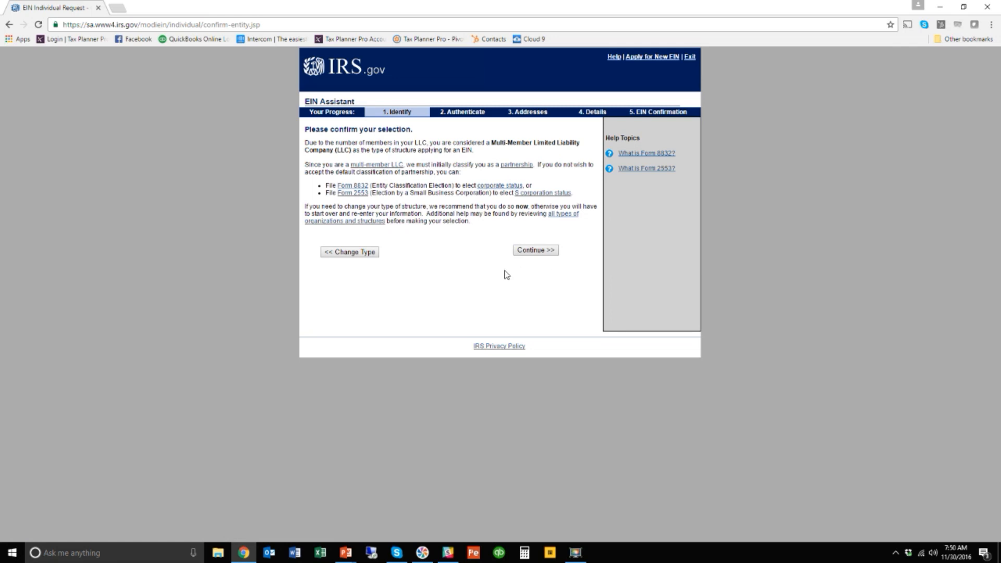
click(545, 253)
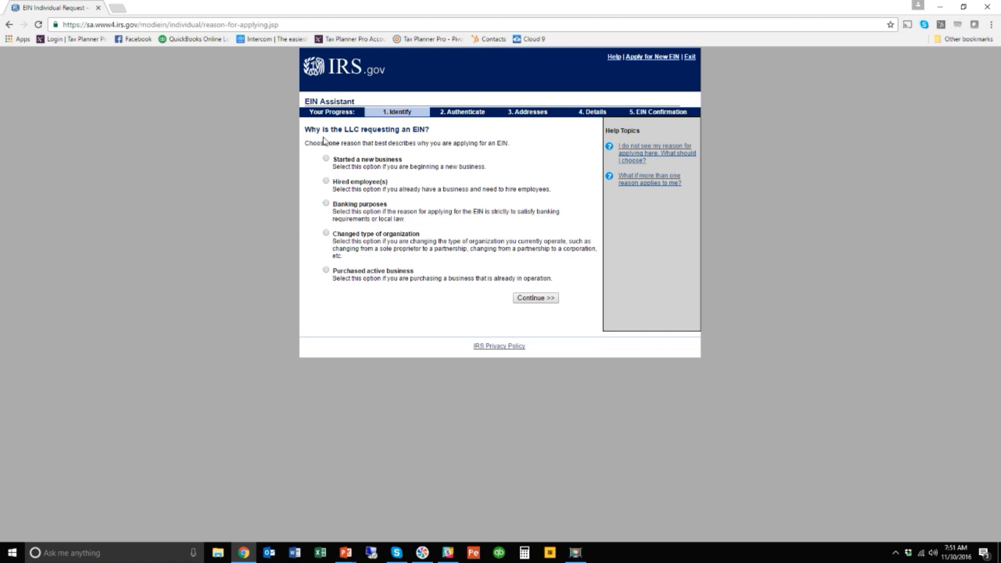
- Give "Started a new business" as the reason for applying, and submit an individual LLC member's name and SSN as the responsible party
click(326, 159)
click(533, 299)
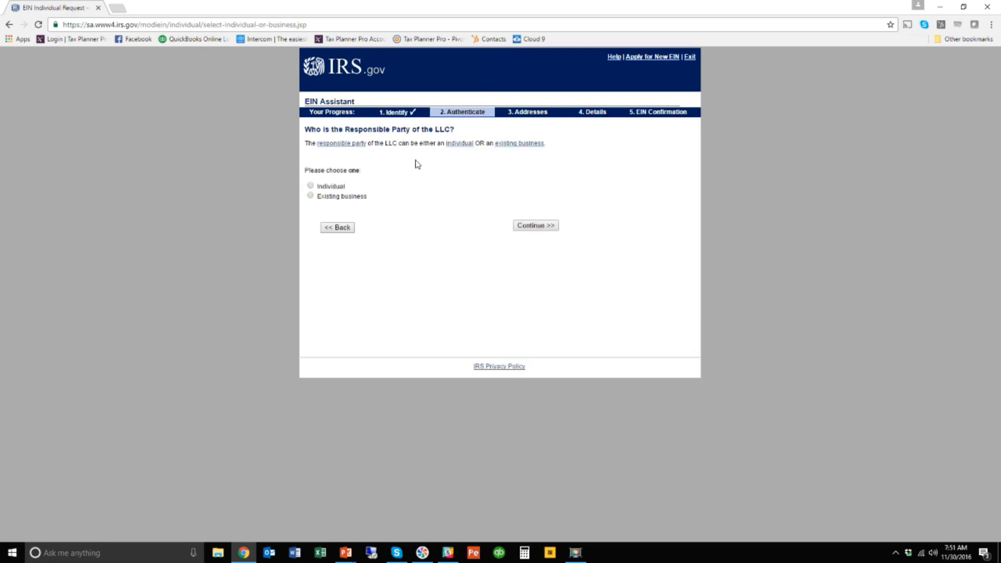
click(310, 186)
click(541, 227)
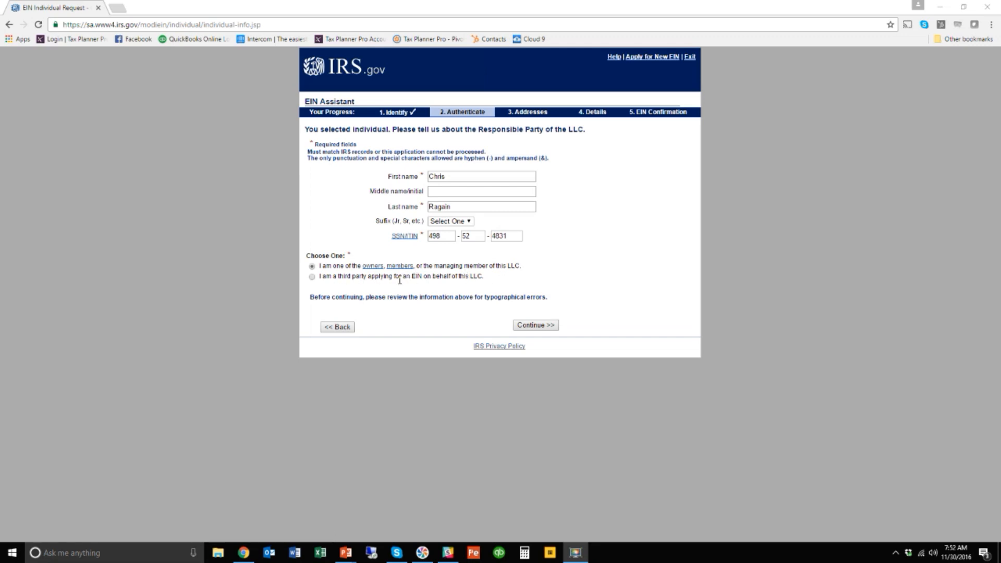
click(540, 325)
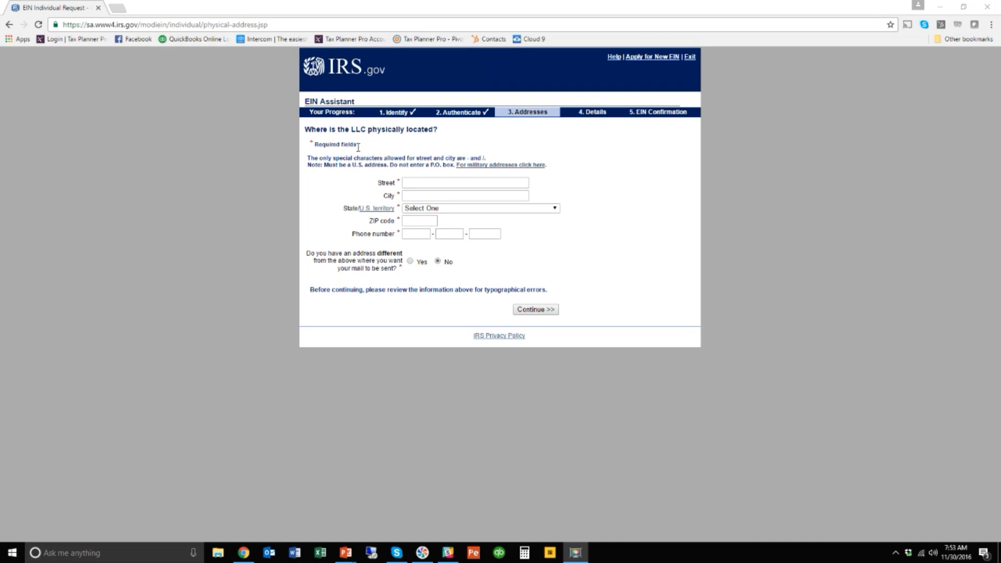
- Fill in the LLC's physical address and phone number from the saved details and submit them without a different mailing address
click(451, 185)
text(28)
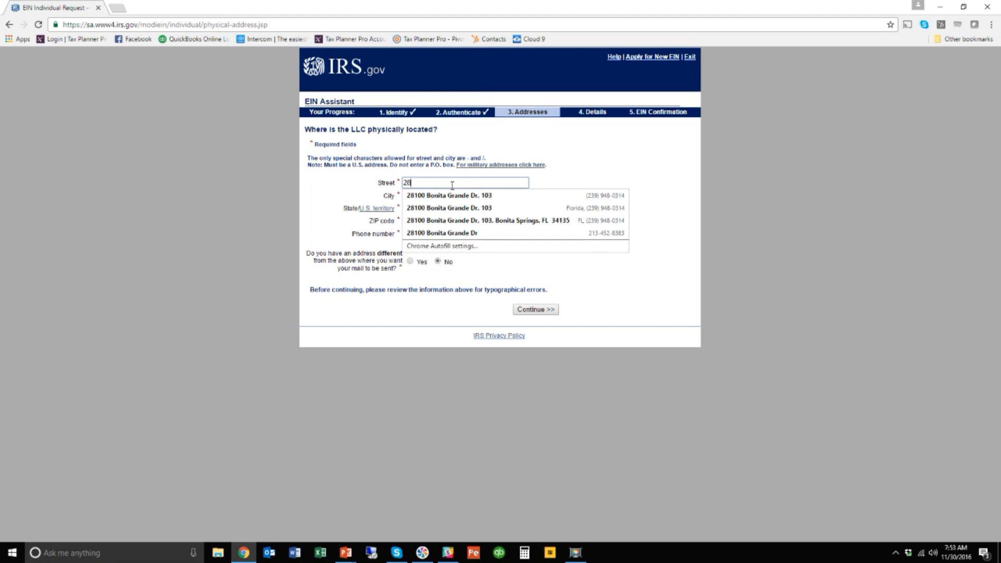
key(Down)
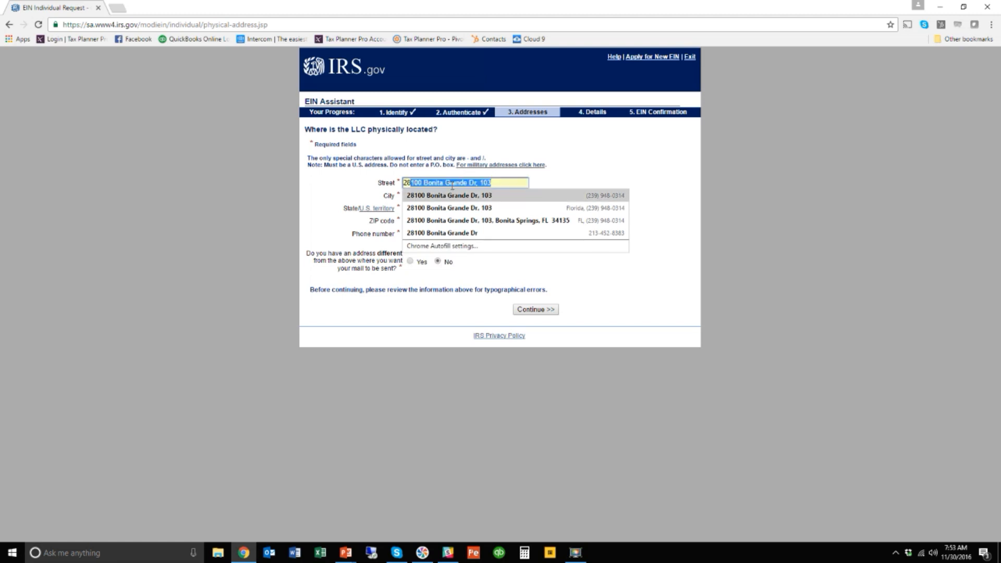
key(Return)
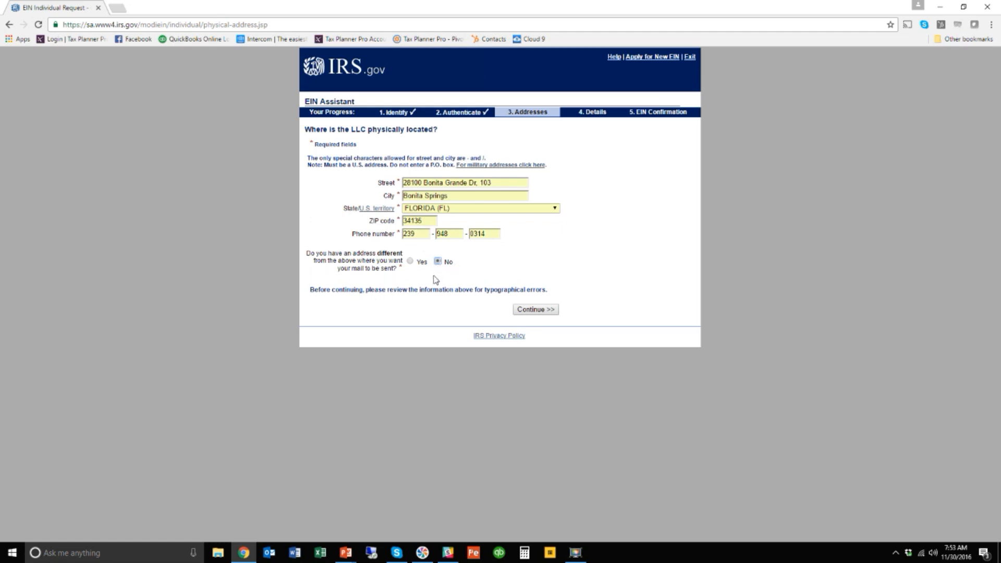
click(409, 261)
click(545, 311)
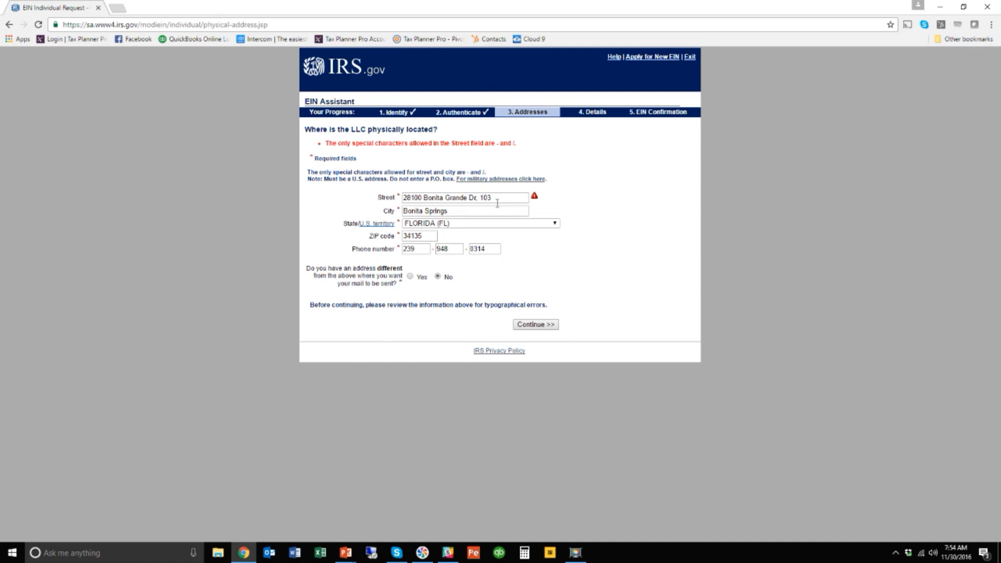
- Remove the comma from the street address, resubmit it, and accept the database version of the physical location
click(480, 200)
key(BackSpace)
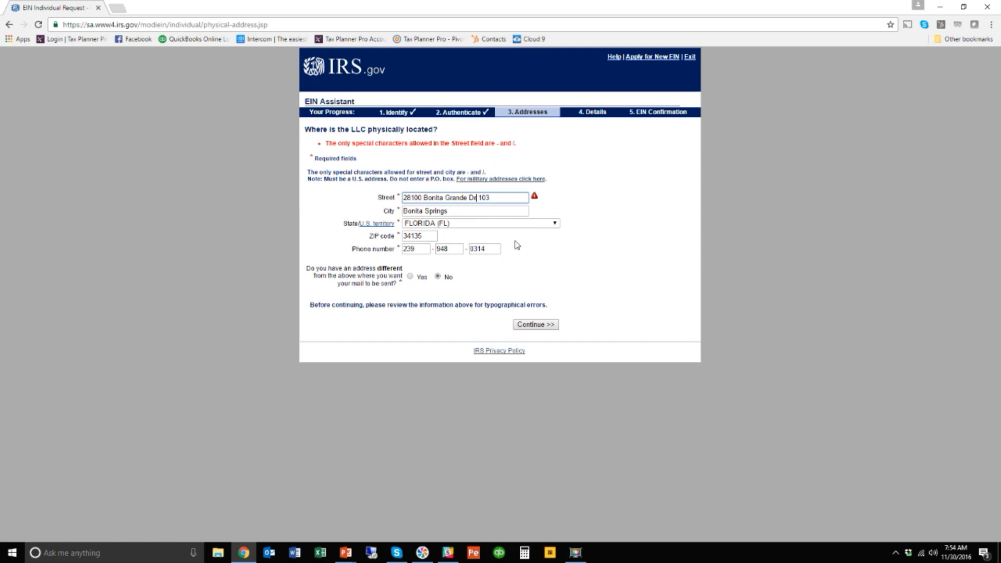
click(532, 325)
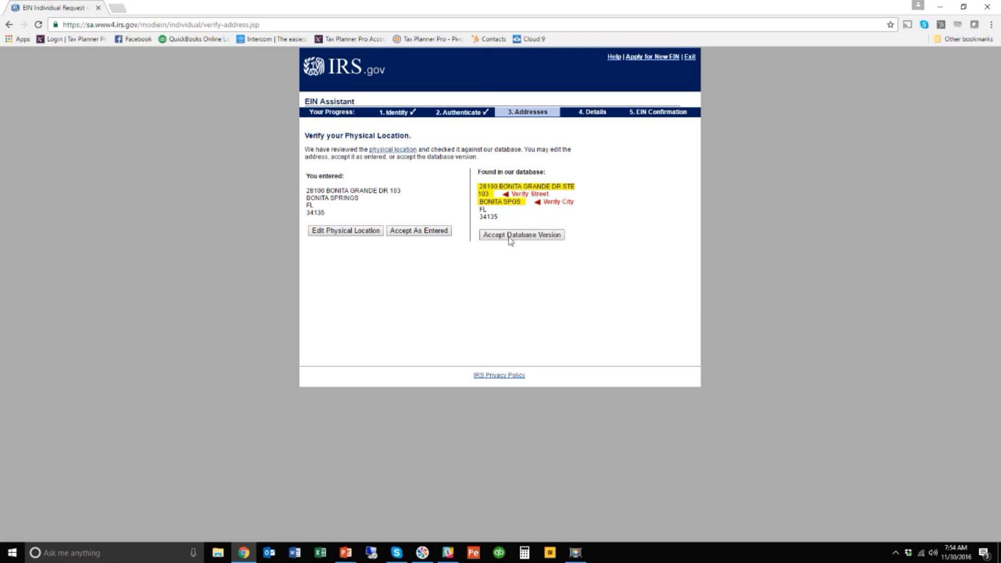
click(537, 238)
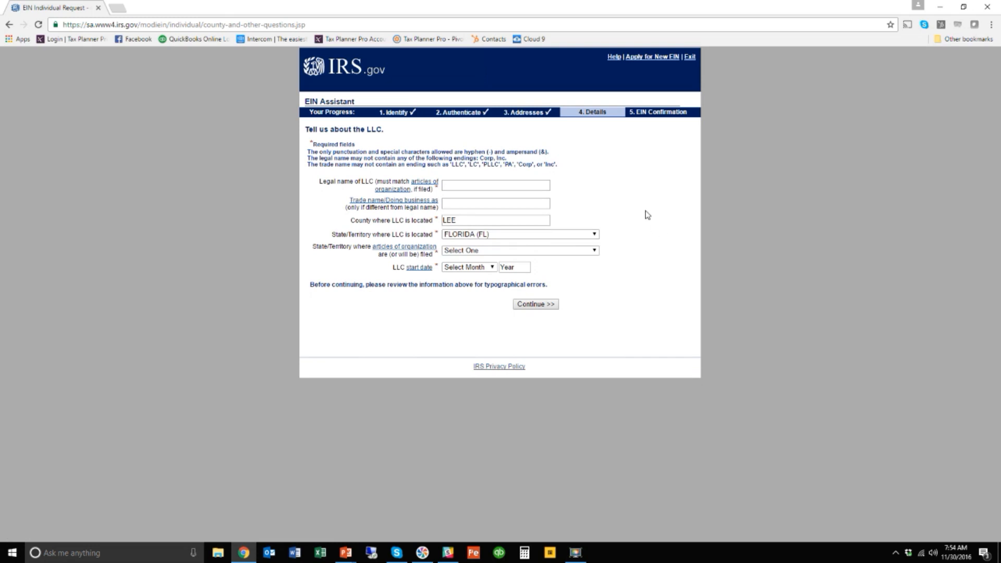
- Enter Sample Accounting LLC as the legal name and Florida as the state where the articles of organization are filed
click(488, 186)
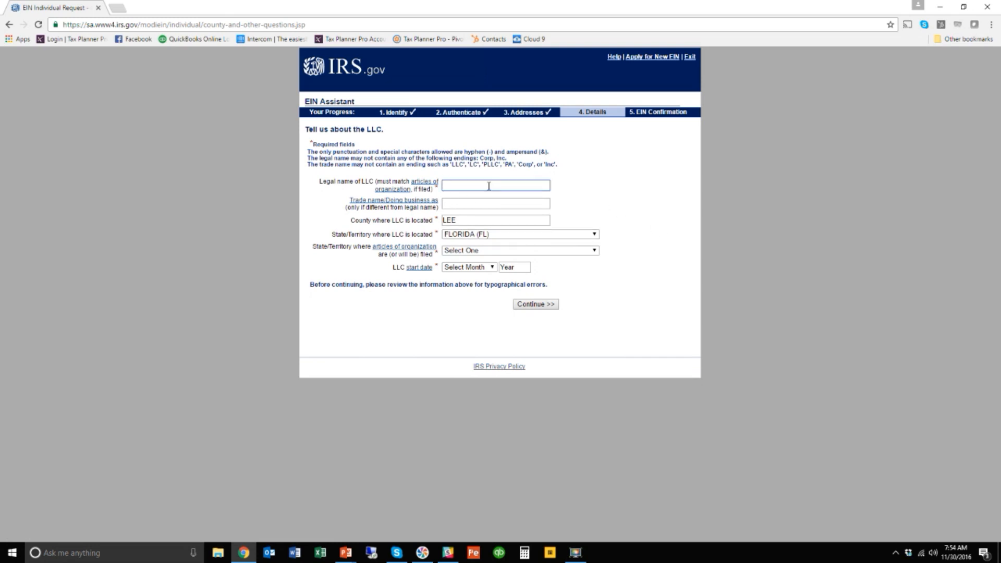
text(Sample Accounting)
text(LLC)
key(Tab)
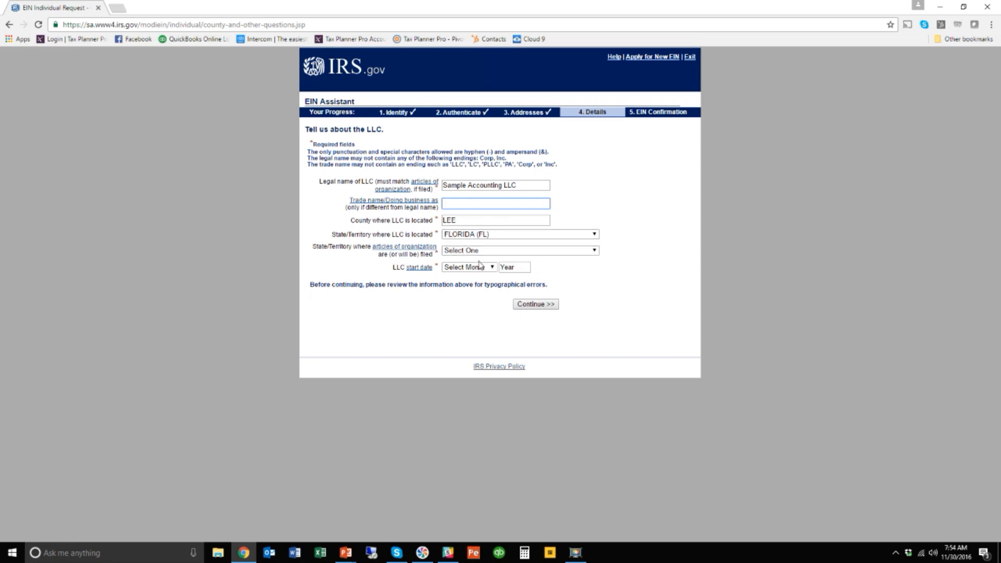
click(546, 253)
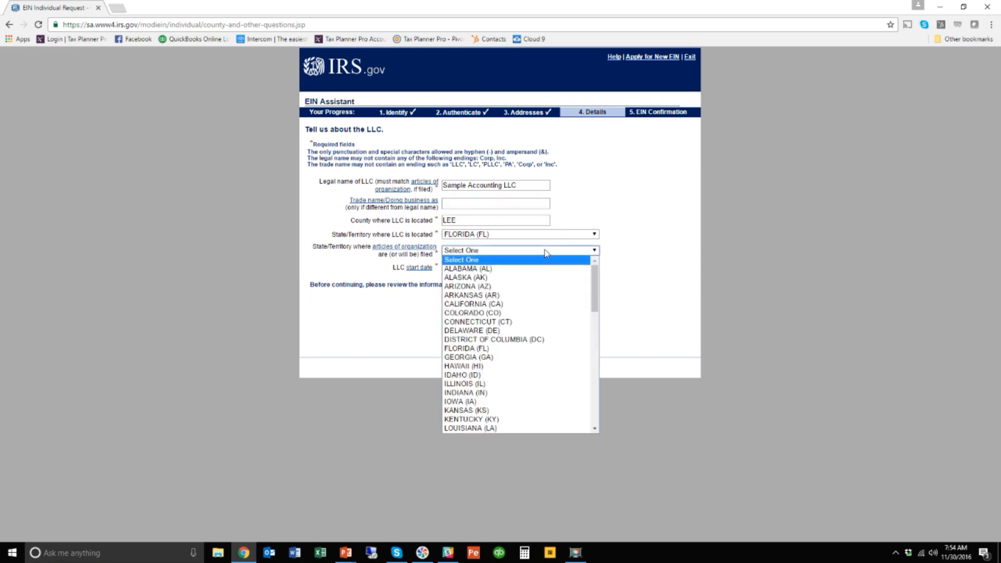
click(466, 349)
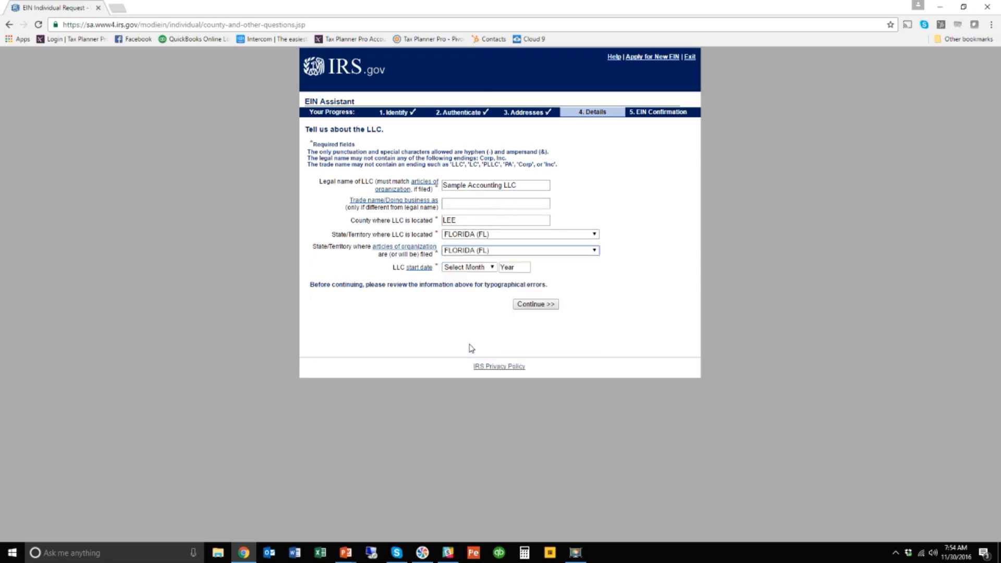
- Set the LLC start date to June 2016 and submit the LLC details
click(491, 268)
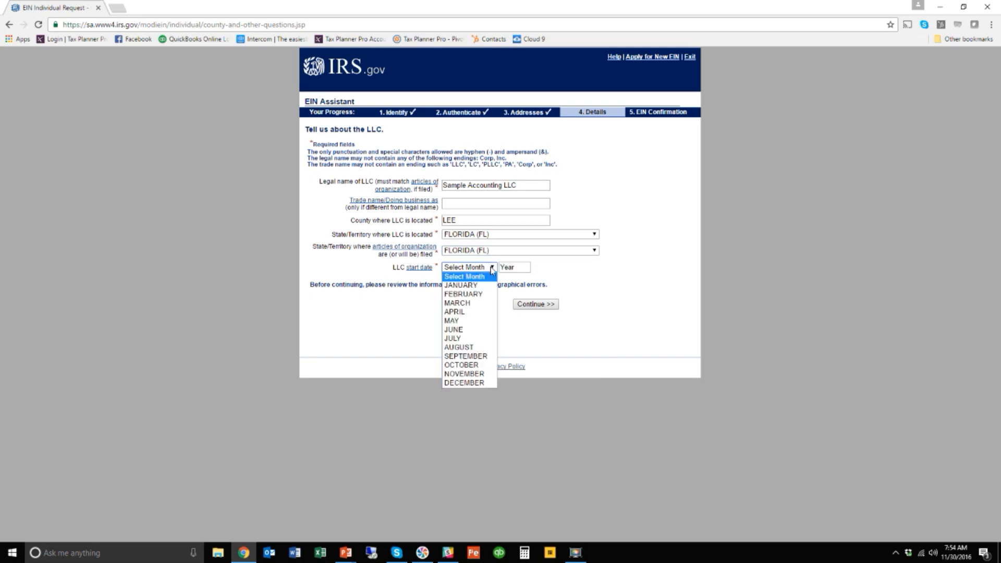
click(471, 285)
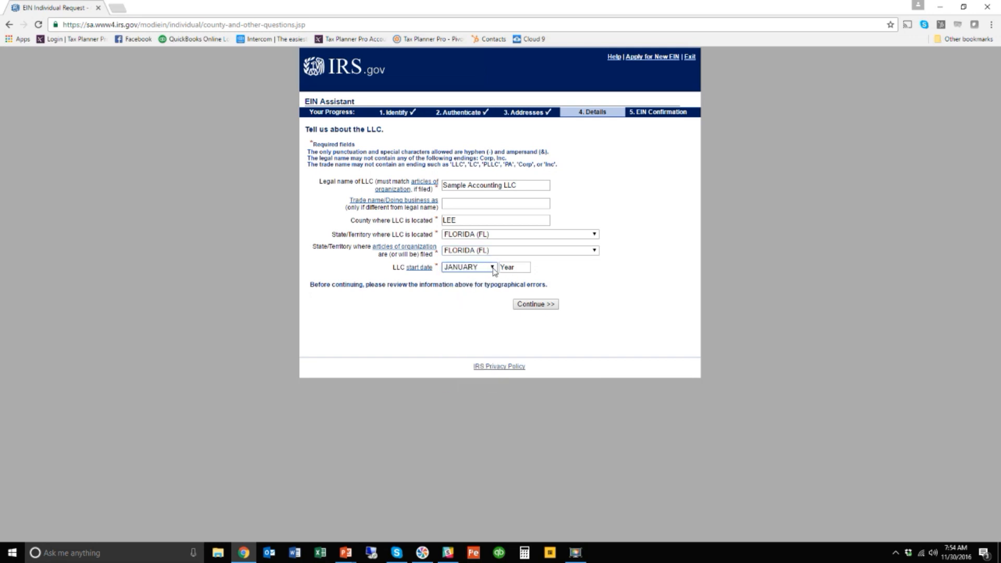
click(493, 268)
click(465, 331)
click(514, 268)
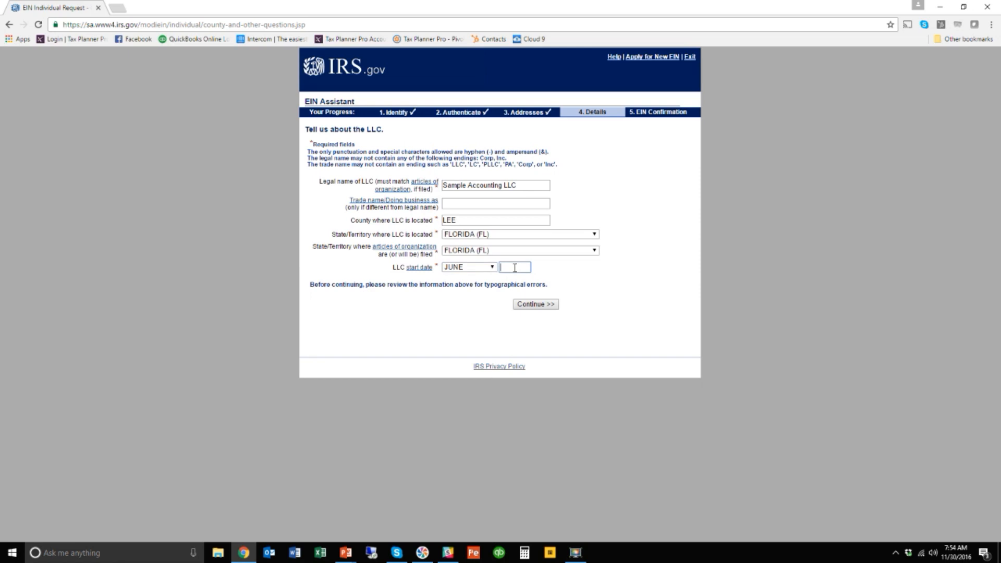
text(2016)
click(537, 304)
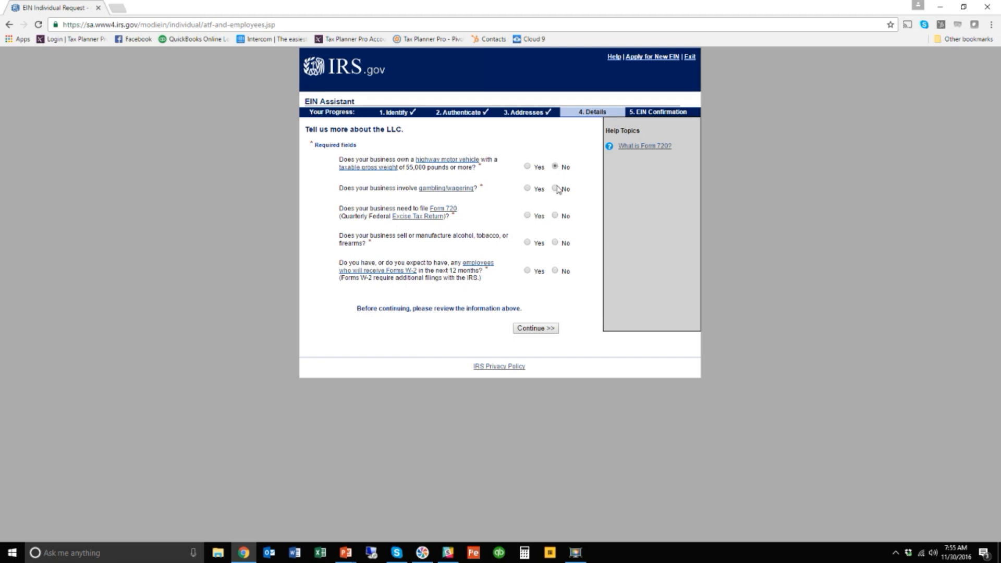
- Answer No to the gambling, Form 720, alcohol/tobacco/firearms and W-2 employee questions, and submit the answers
click(556, 187)
click(555, 216)
click(555, 242)
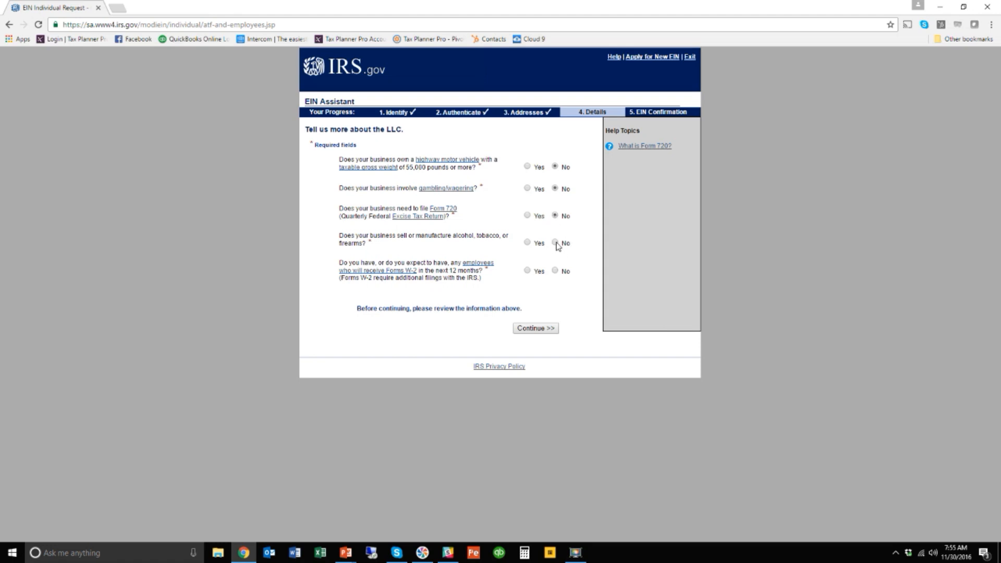
click(555, 271)
click(535, 329)
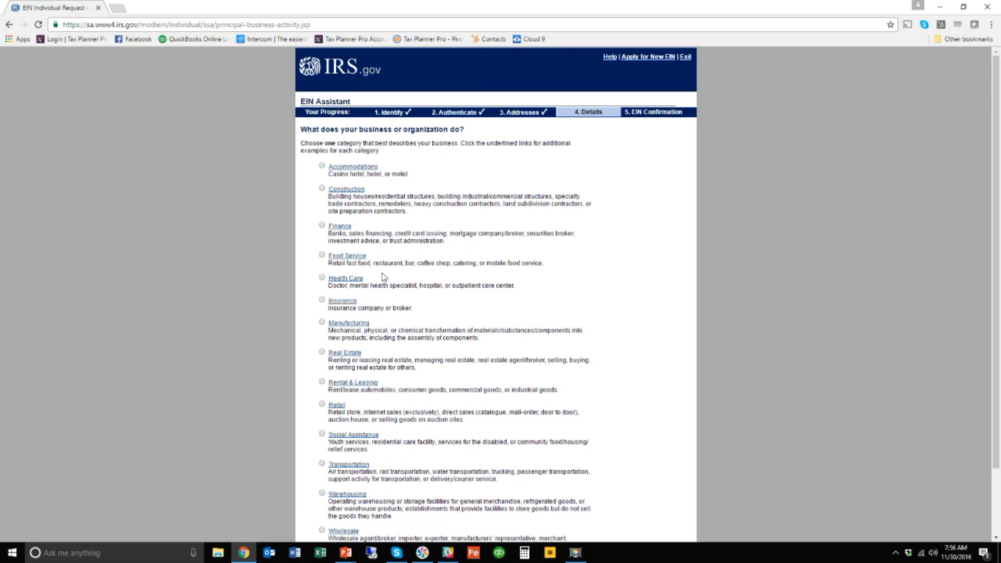
- Choose Other as the business category and specify Tax Return Prep as the primary business activity
scroll(383, 277, down, 1)
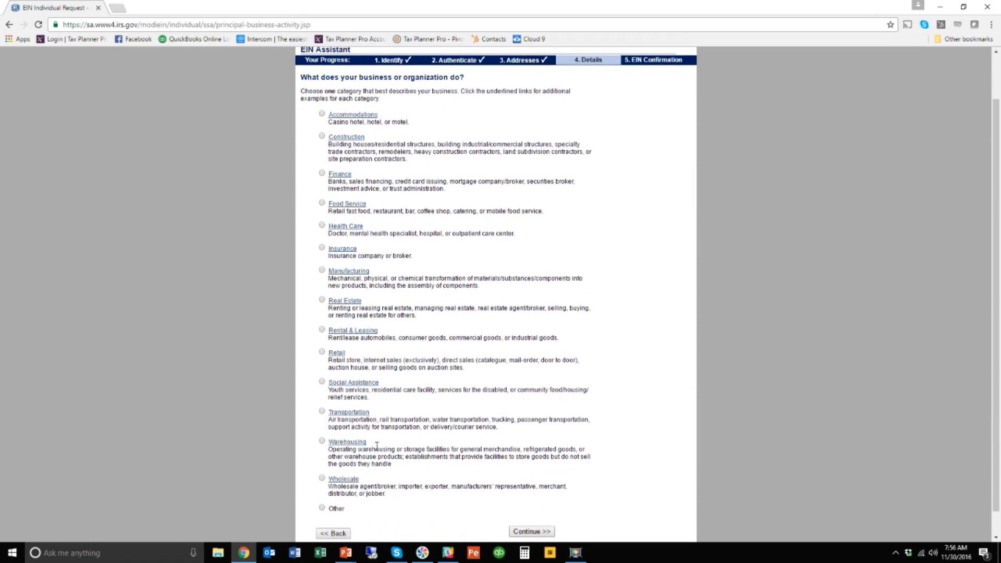
scroll(391, 446, down, 1)
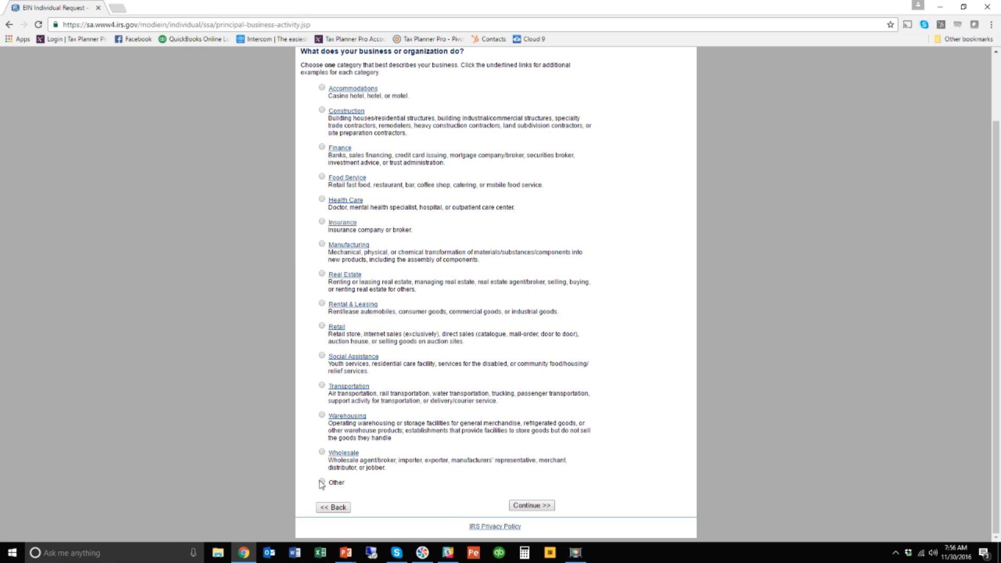
click(536, 506)
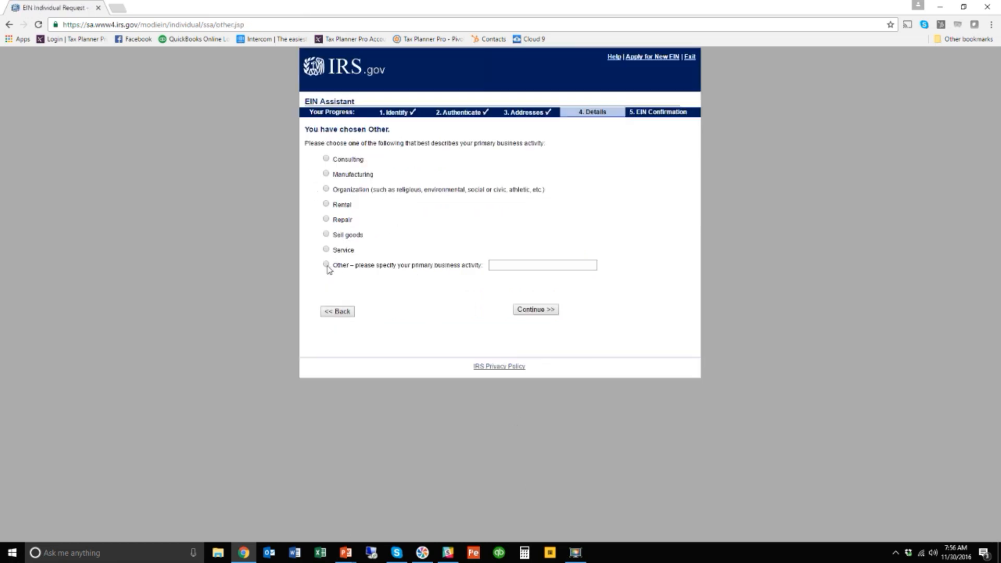
click(513, 266)
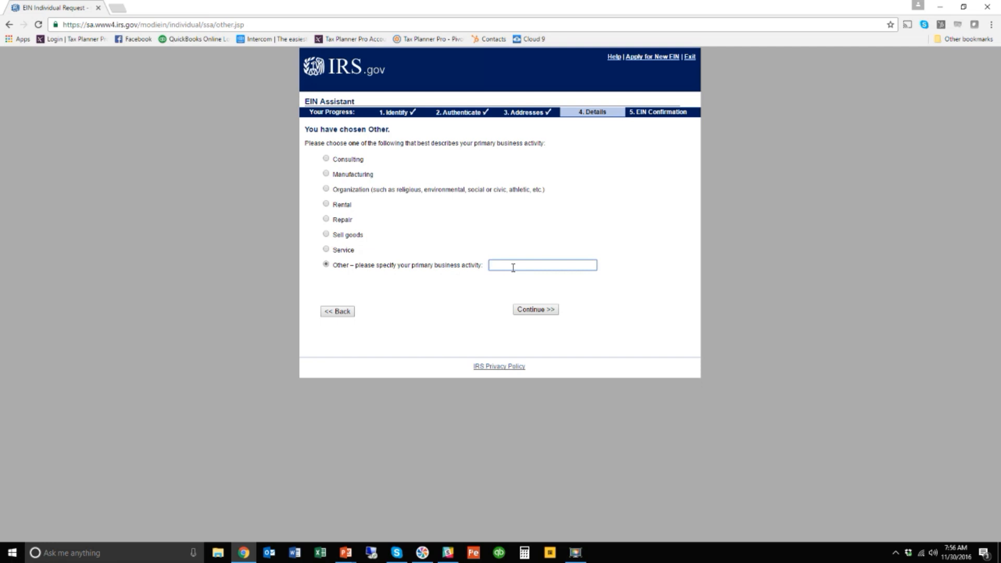
text(Tax Return PRep)
click(539, 311)
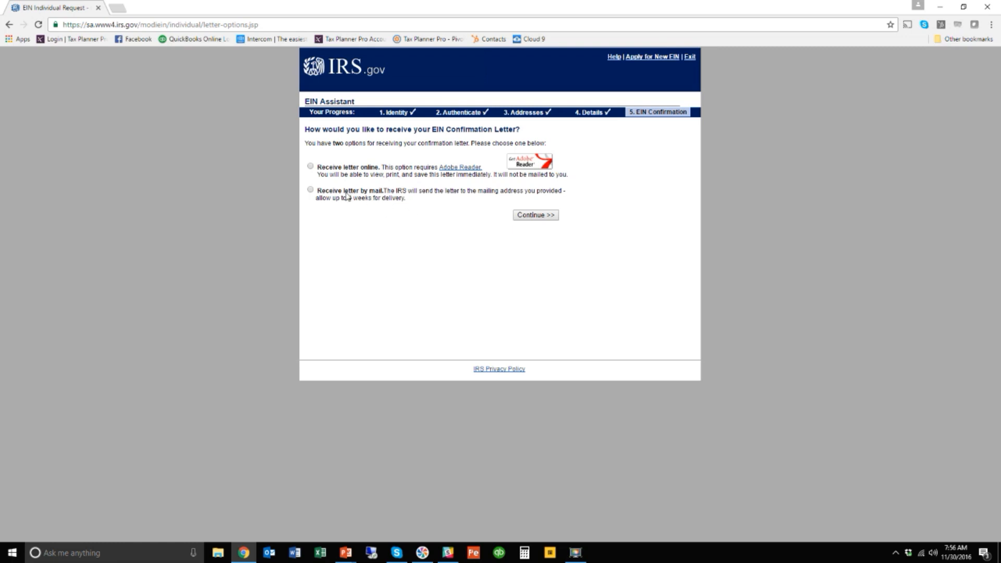
- Choose to receive the EIN confirmation letter online and review the application summary down to its submission section
click(311, 166)
click(532, 215)
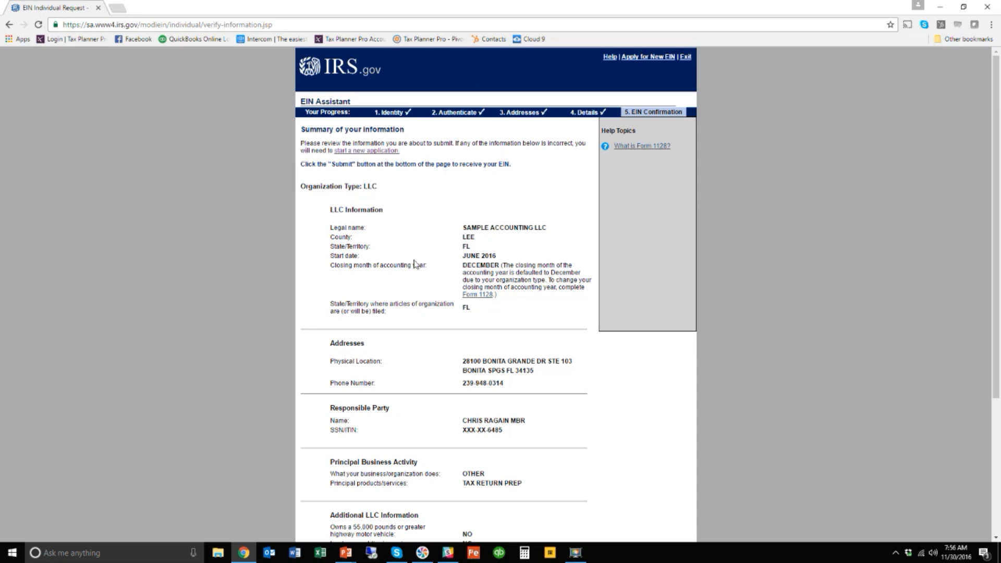
scroll(446, 252, down, 1)
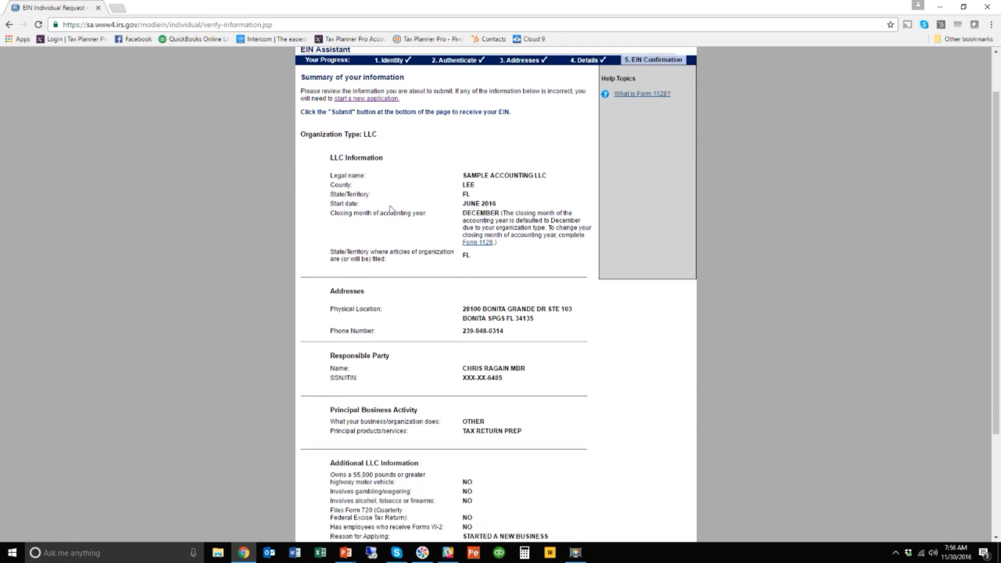
scroll(520, 256, down, 2)
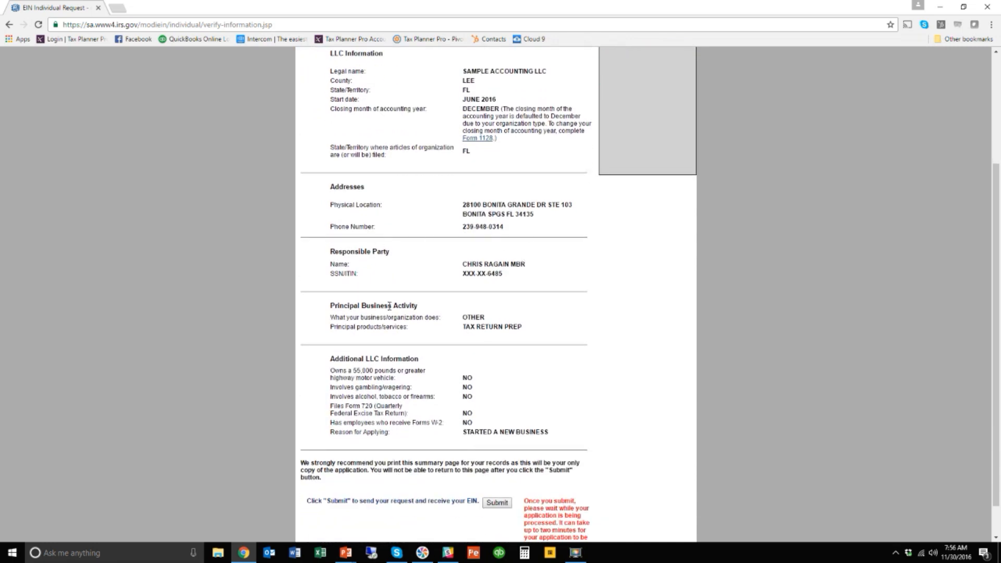
scroll(508, 377, down, 1)
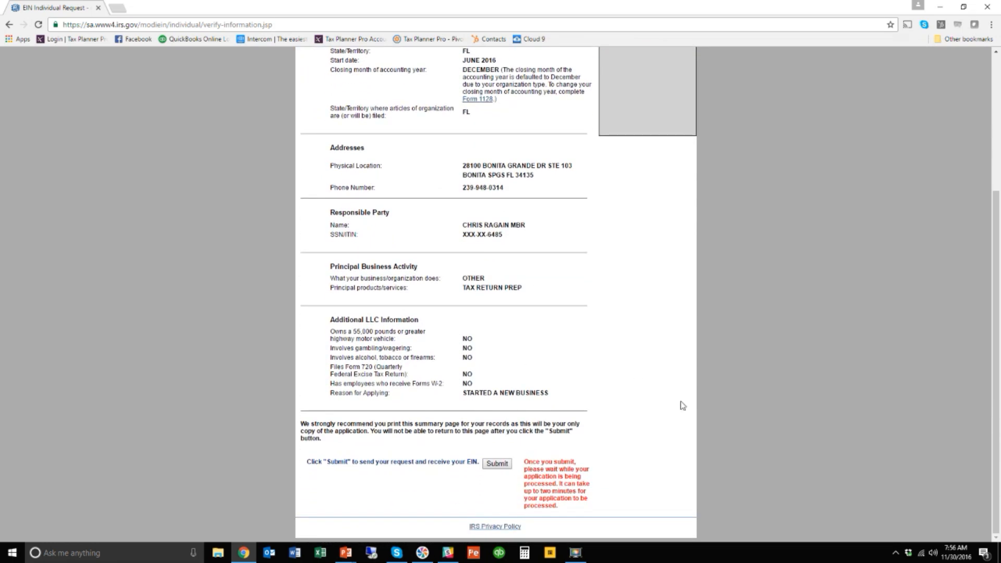